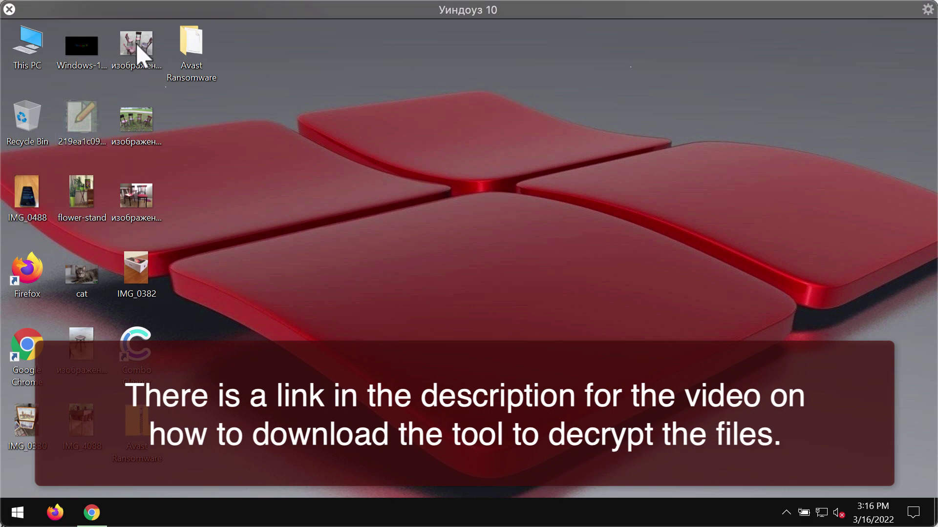
View the chairs and cat photos and check the ransomware executable in the Avast Ransomware folder
double_click(135, 43)
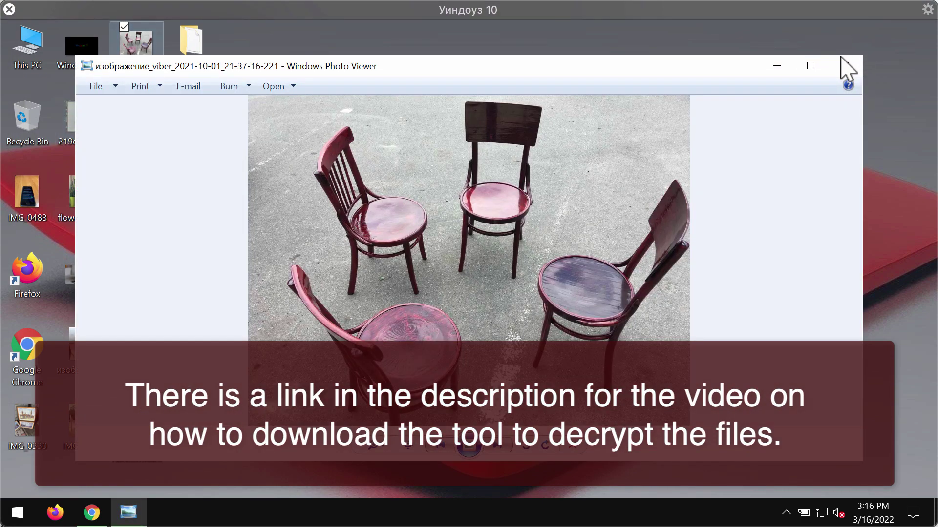
left_click(842, 59)
double_click(78, 276)
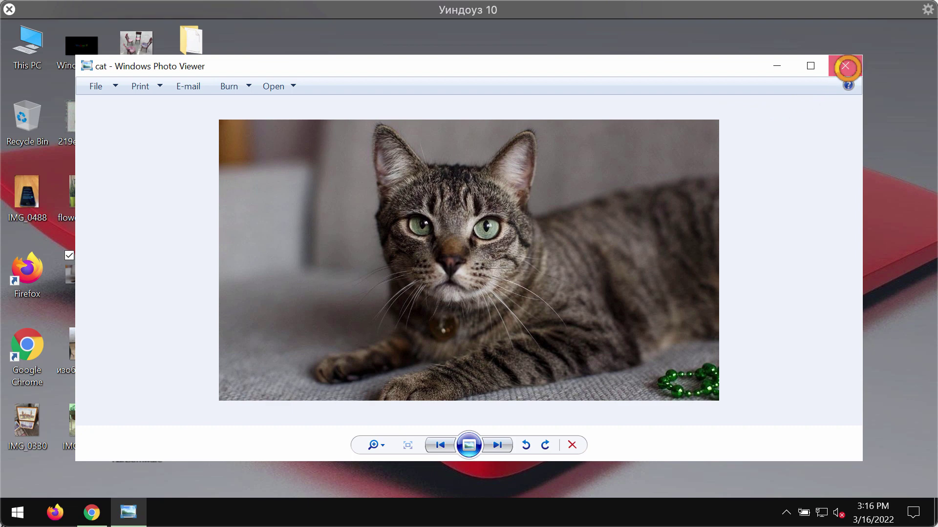
left_click(845, 65)
double_click(197, 49)
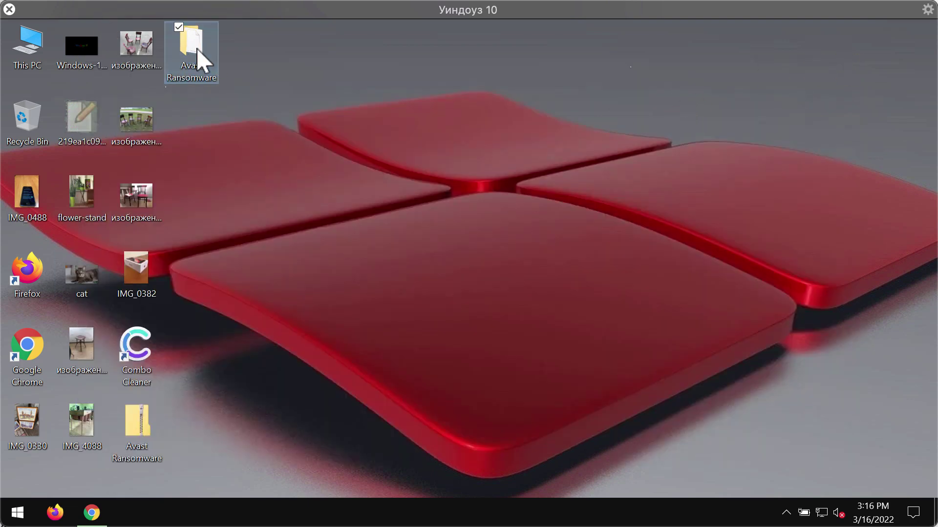
left_click(462, 156)
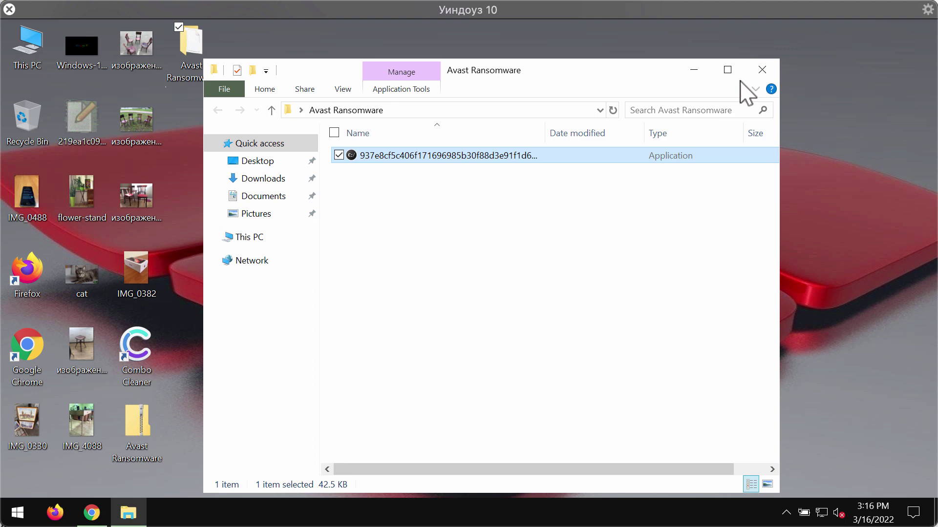
left_click(763, 69)
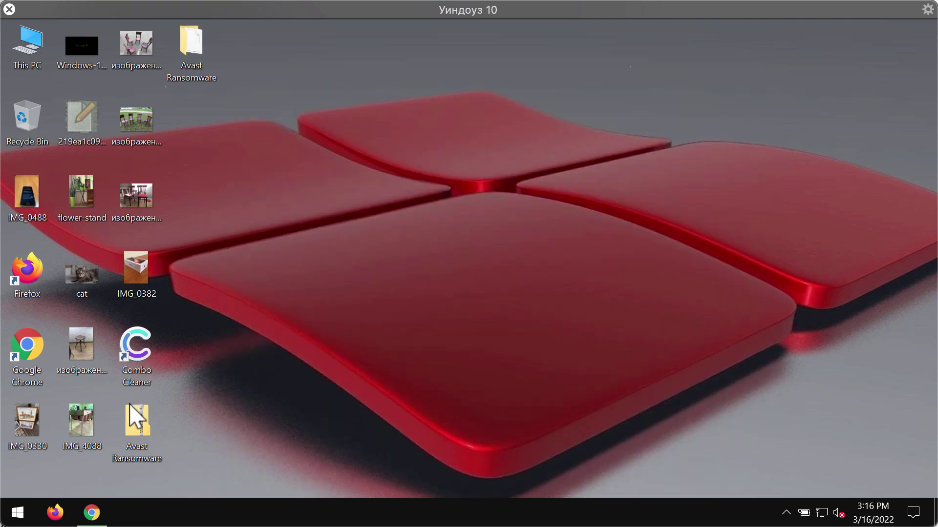
View the stool and IMG_4088 photos
double_click(81, 345)
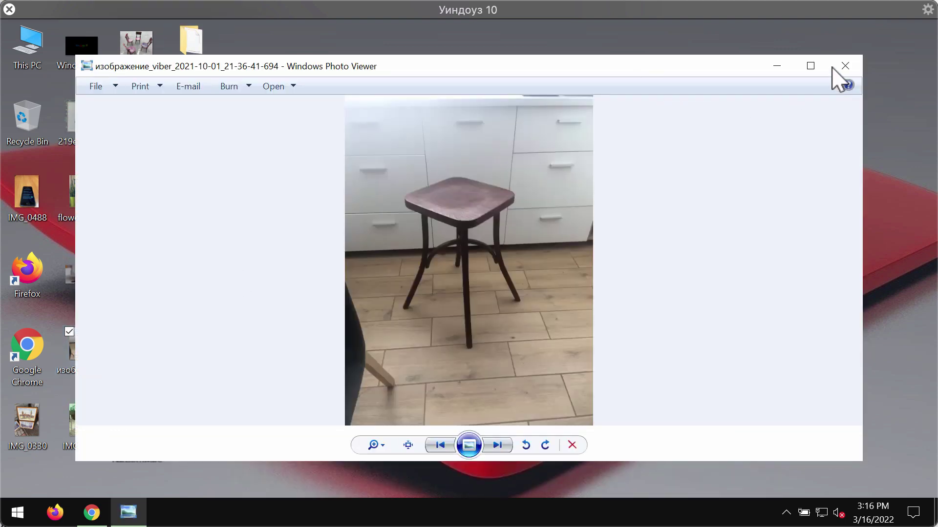
left_click(845, 67)
left_click(74, 430)
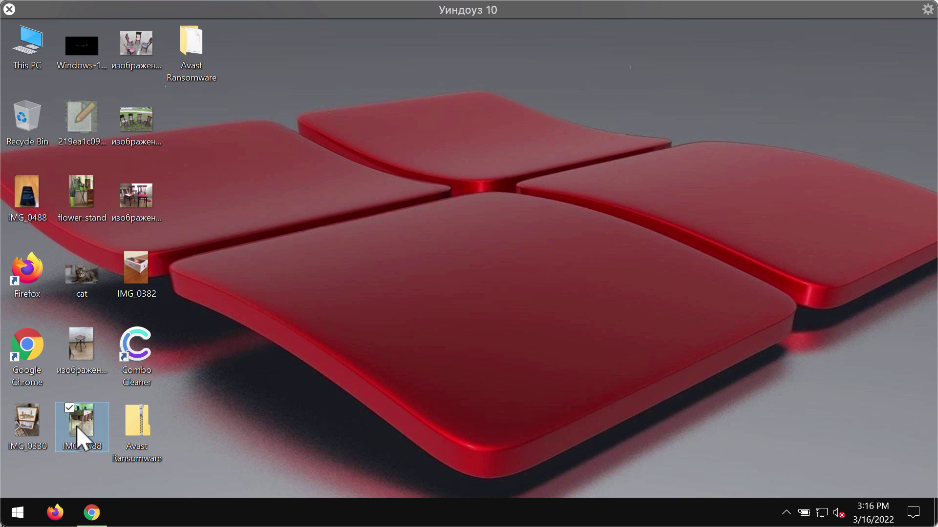
double_click(91, 425)
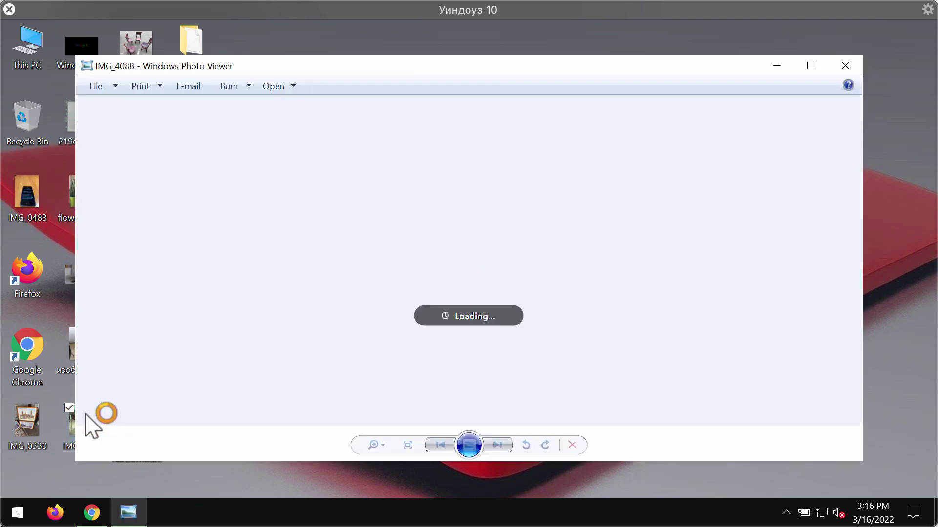
left_click(845, 66)
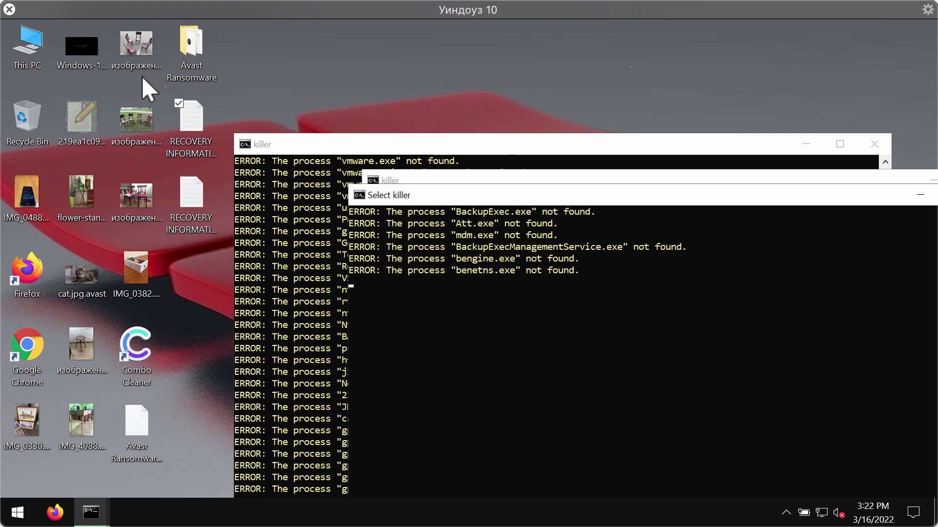
Try opening the encrypted chairs and IMG_0488 files, then move the killer console to the top
left_click(143, 49)
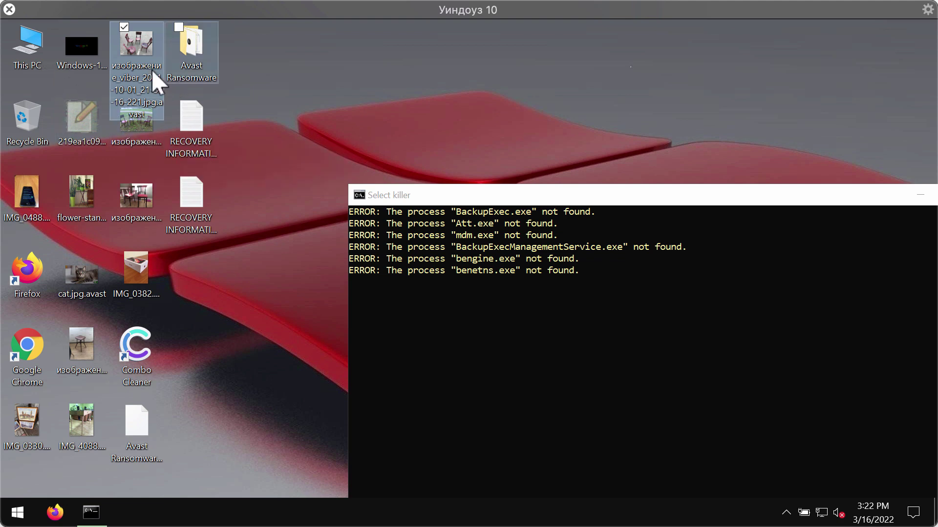
left_click(134, 80)
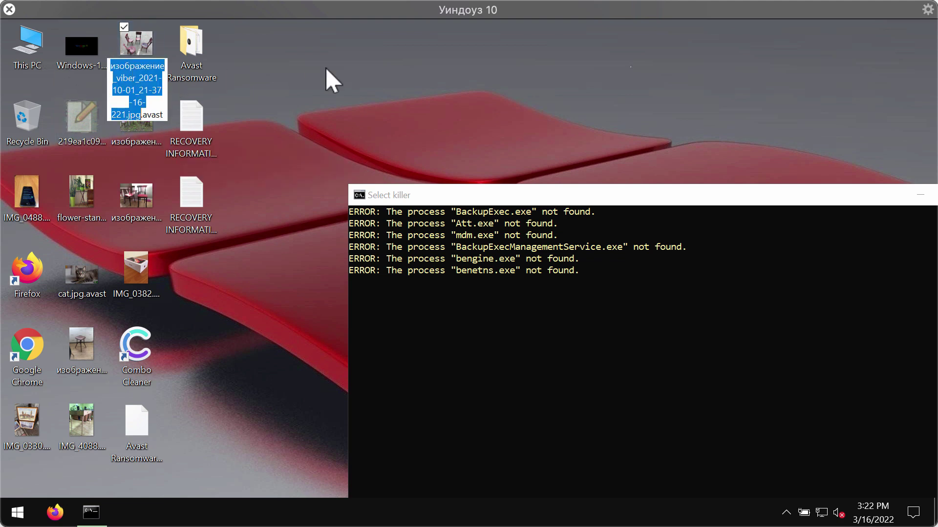
double_click(140, 61)
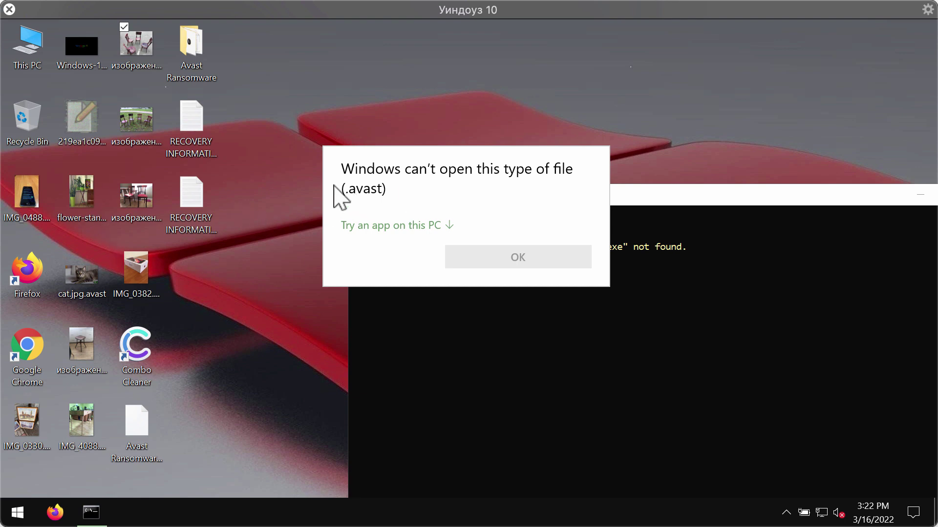
left_click(652, 192)
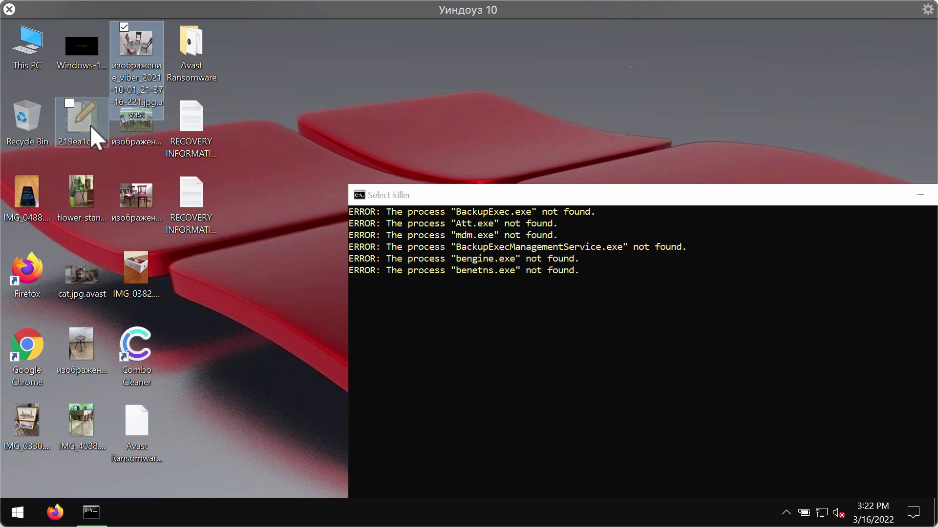
left_click(29, 204)
double_click(28, 198)
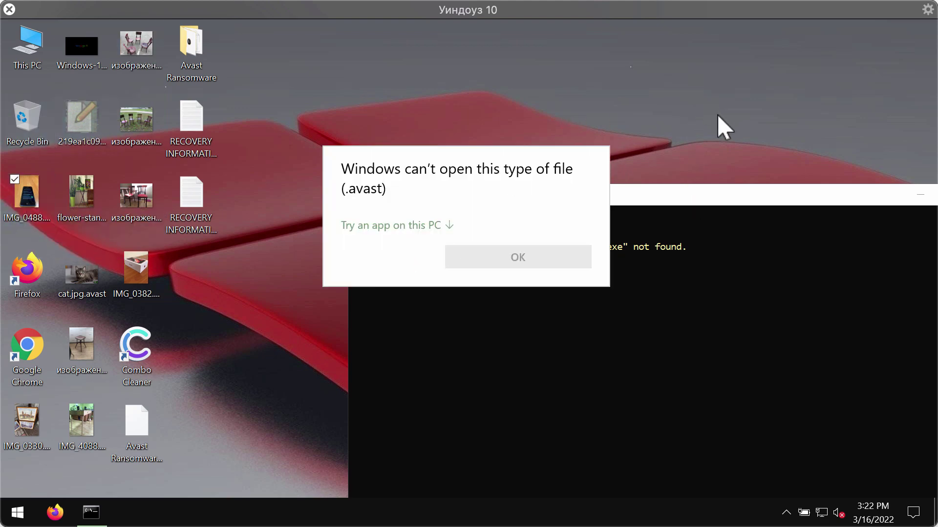
left_click_drag(697, 191, 412, 27)
Open the RECOVERY INFORMATION ransom note and highlight its two contact email lines
double_click(203, 131)
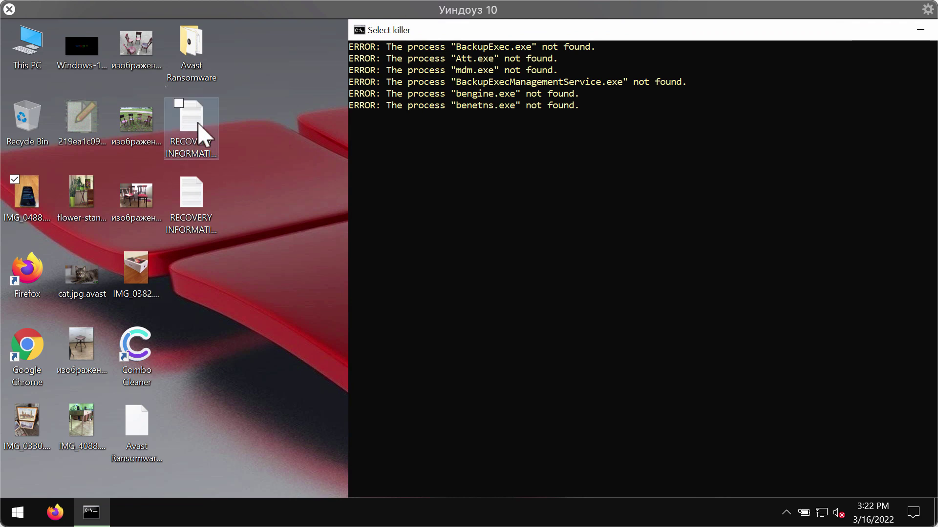
left_click_drag(332, 73, 362, 82)
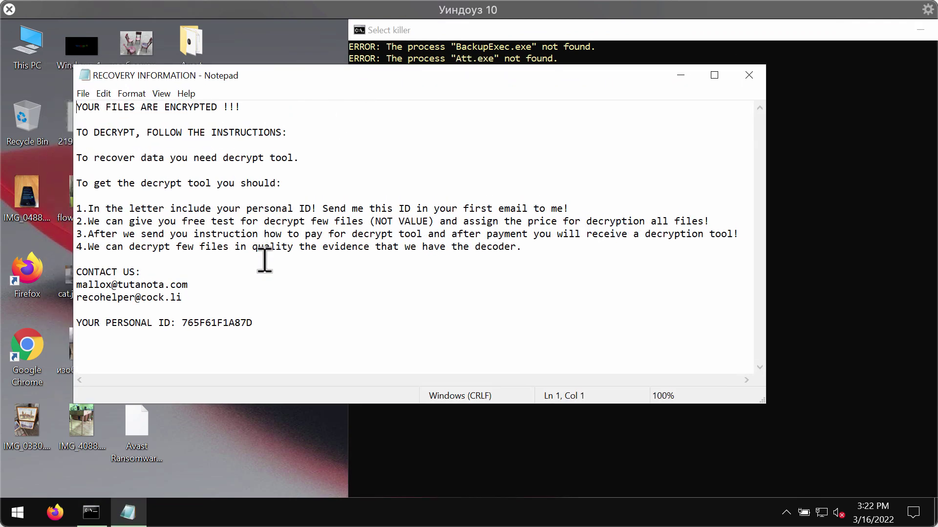
left_click_drag(210, 296, 74, 285)
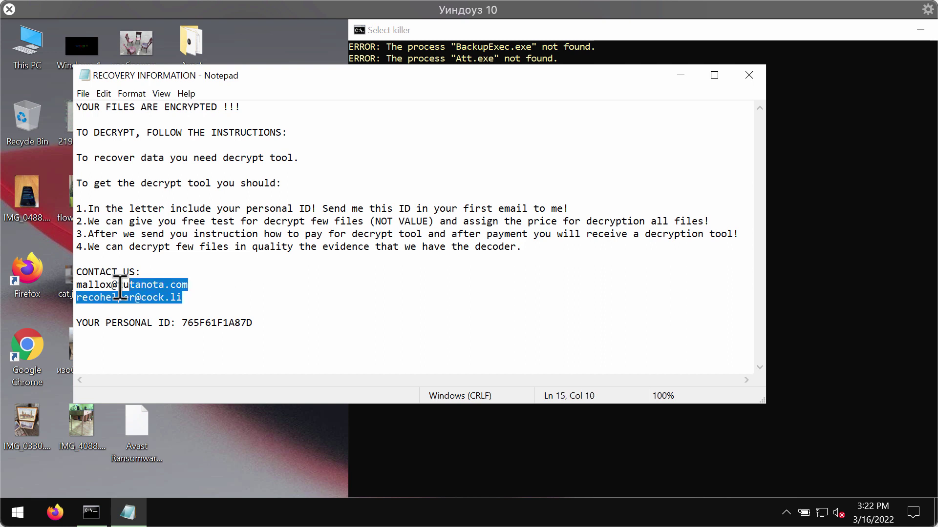
left_click(277, 271)
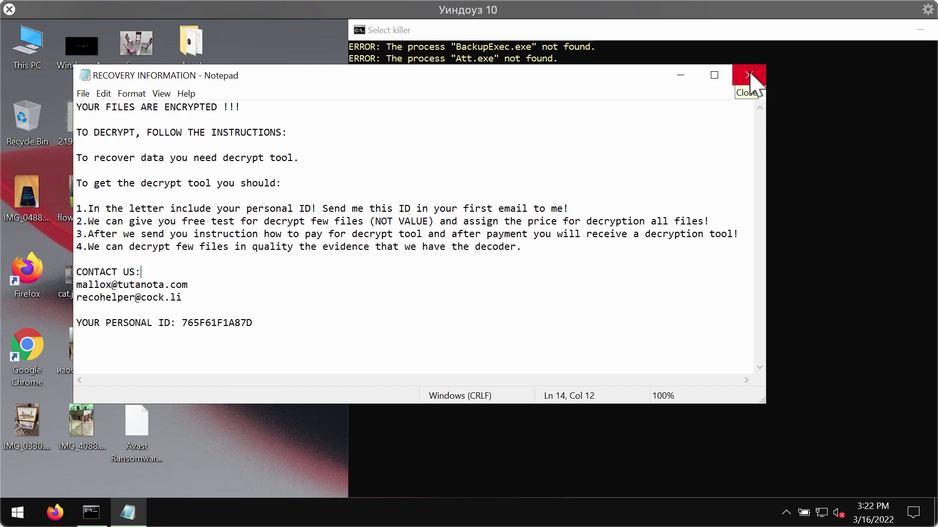
Close the ransom note, browse combocleaner.com in Chrome, then launch Combo Cleaner from its desktop shortcut
left_click(750, 77)
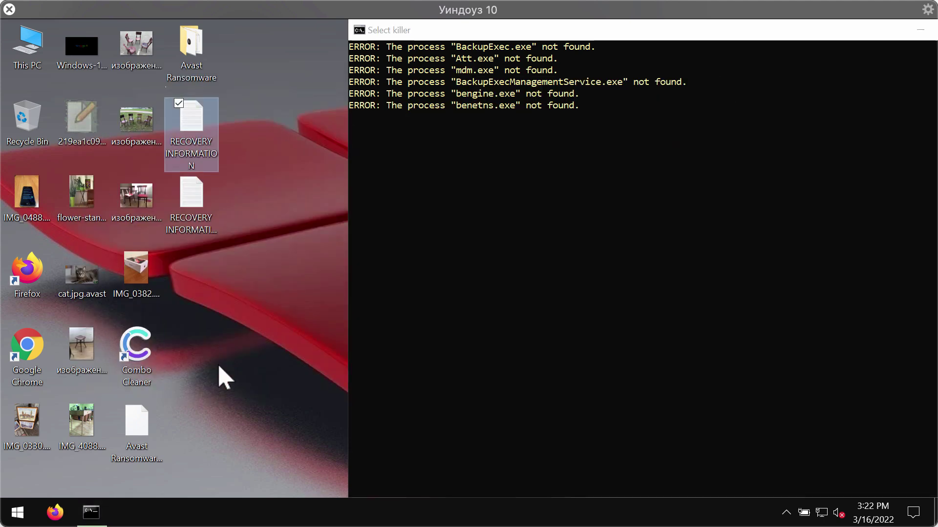
double_click(35, 353)
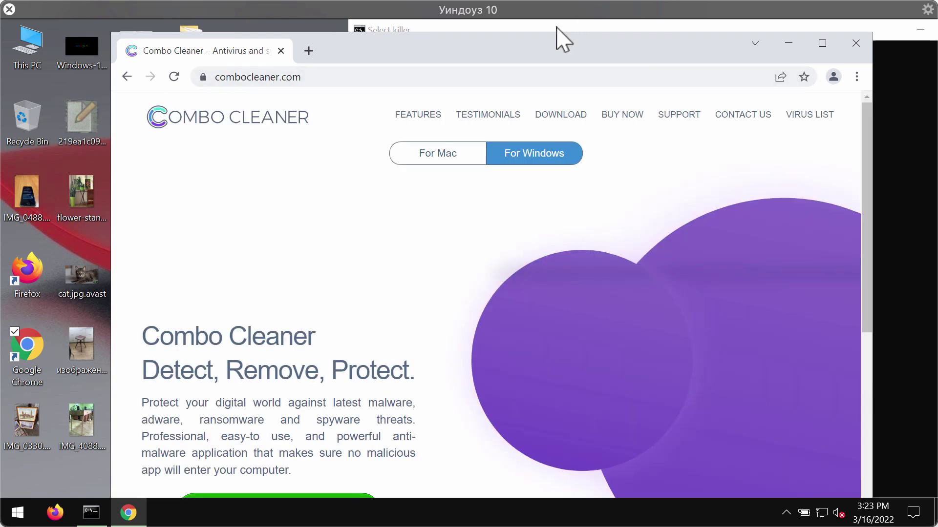
scroll(341, 334, "down", 4)
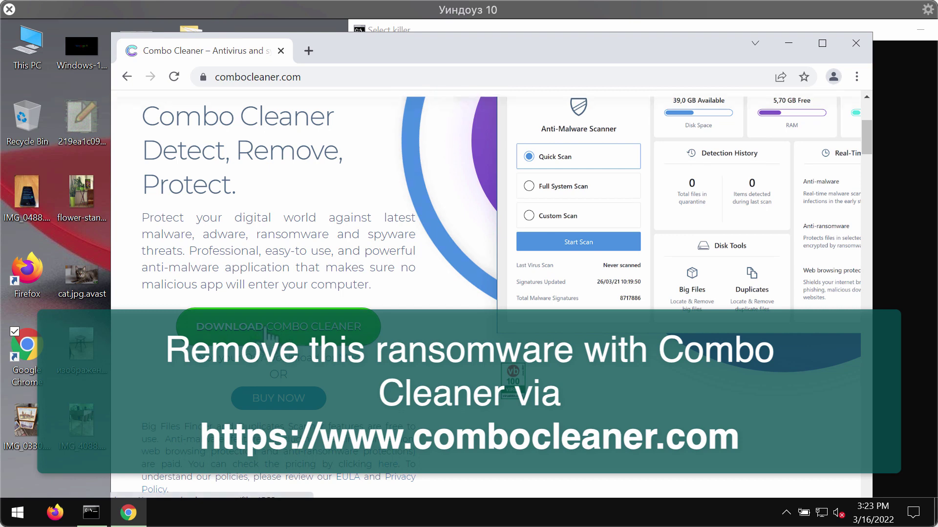
left_click(787, 46)
double_click(128, 366)
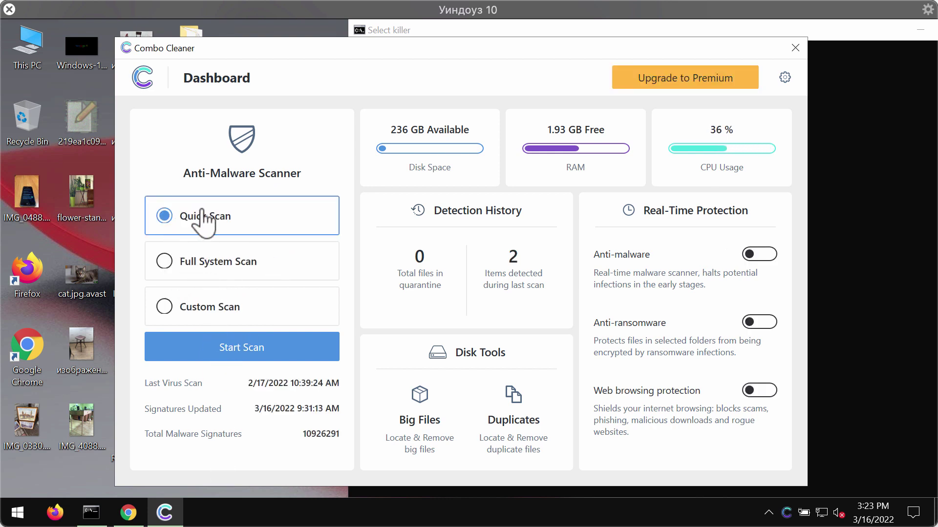
Start a Quick Scan from the Combo Cleaner Dashboard
left_click(247, 351)
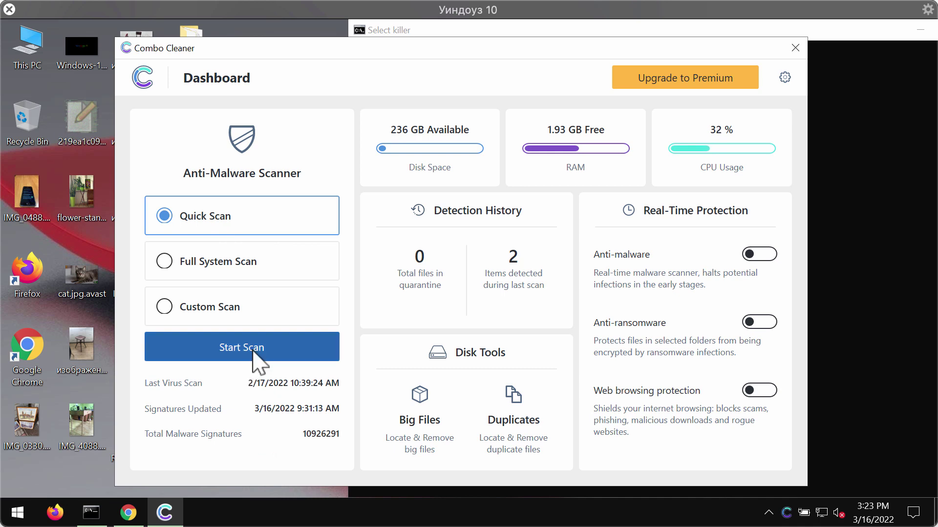
left_click_drag(546, 41, 544, 49)
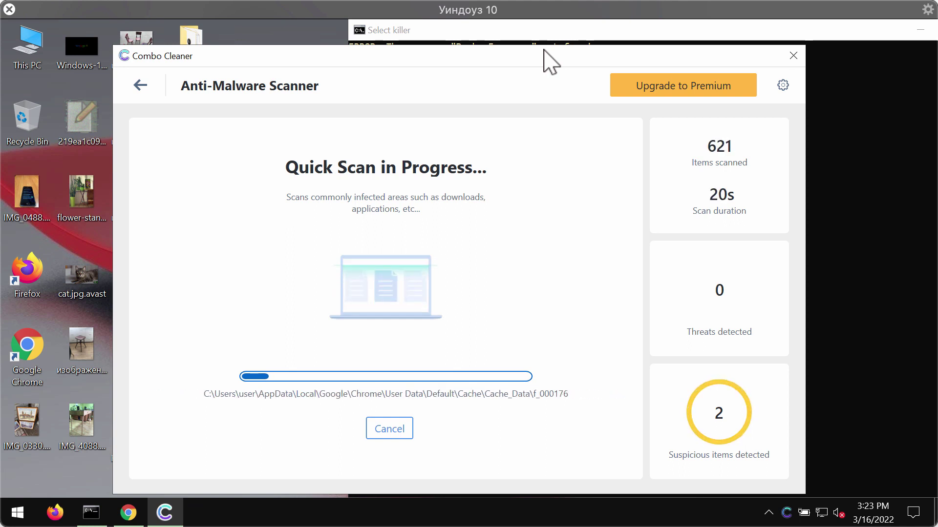
Open Settings and view the Anti-Ransomware tab, which has no protected folders or trusted programs
left_click(782, 86)
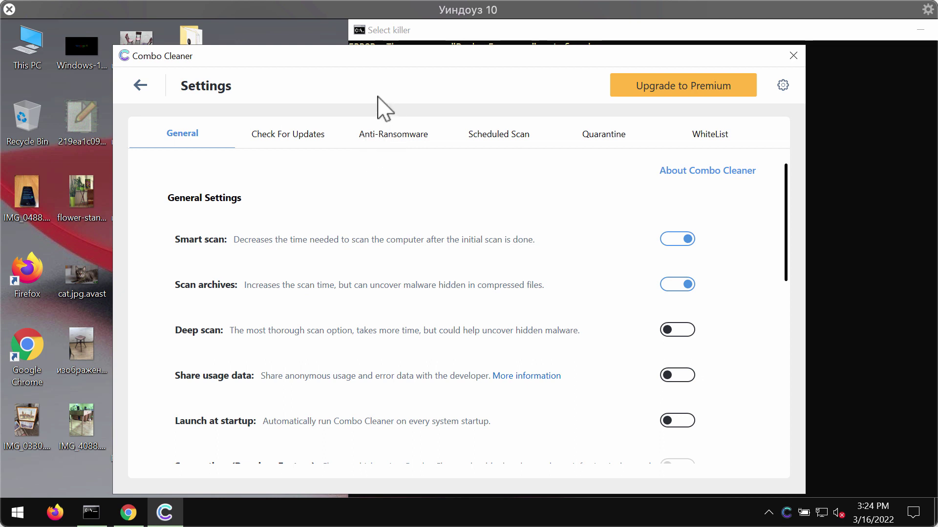
left_click_drag(397, 58, 385, 58)
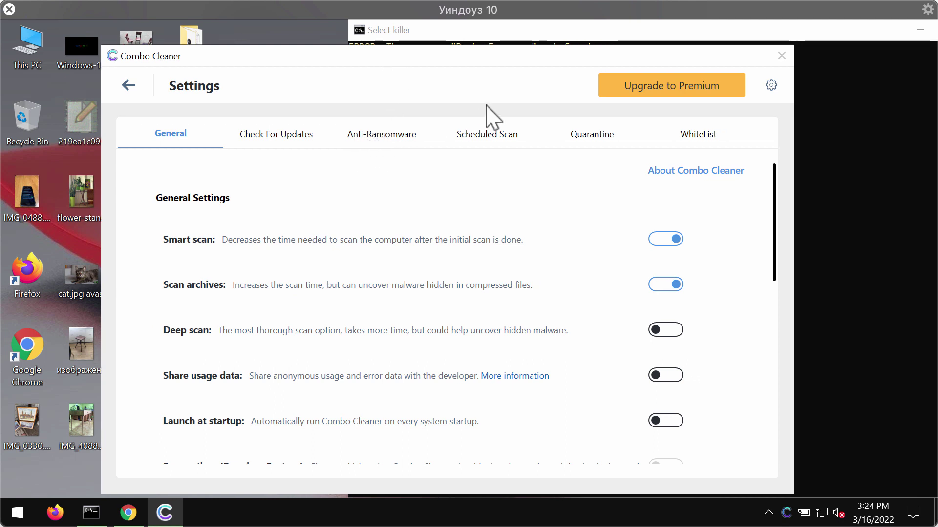
left_click(374, 147)
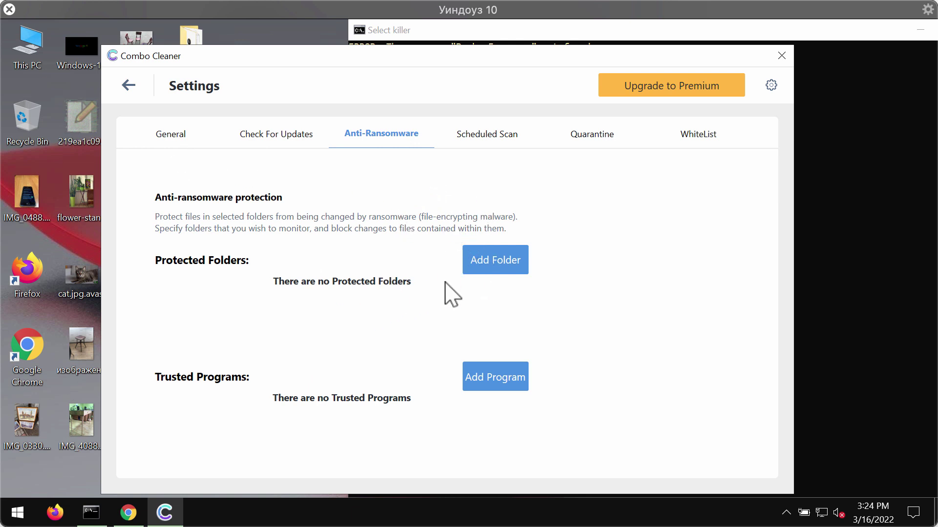
Return to the Dashboard, reopen the running Quick Scan, and confirm cancelling it
left_click(125, 87)
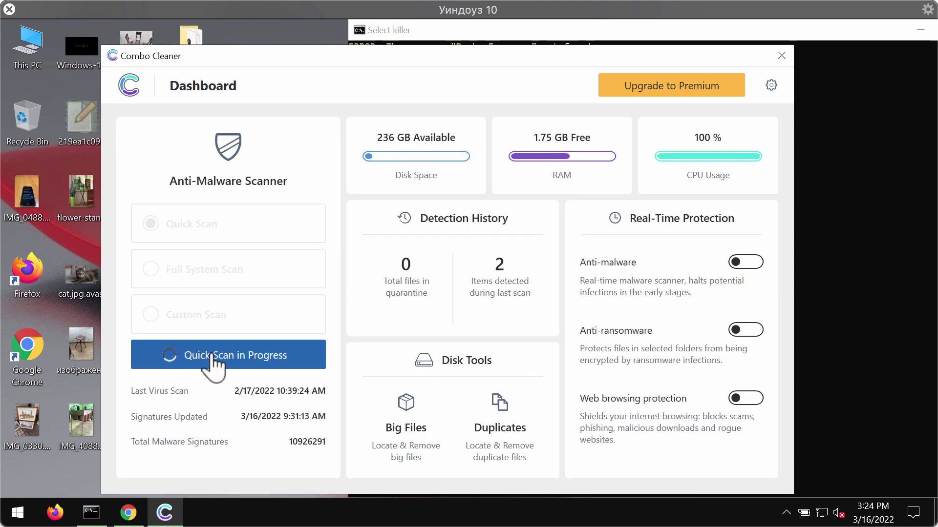
left_click(272, 367)
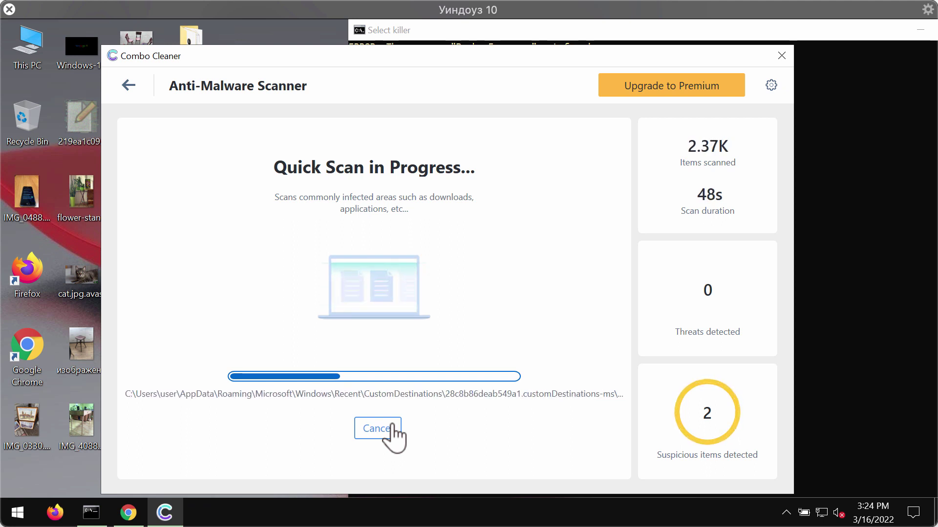
left_click(392, 428)
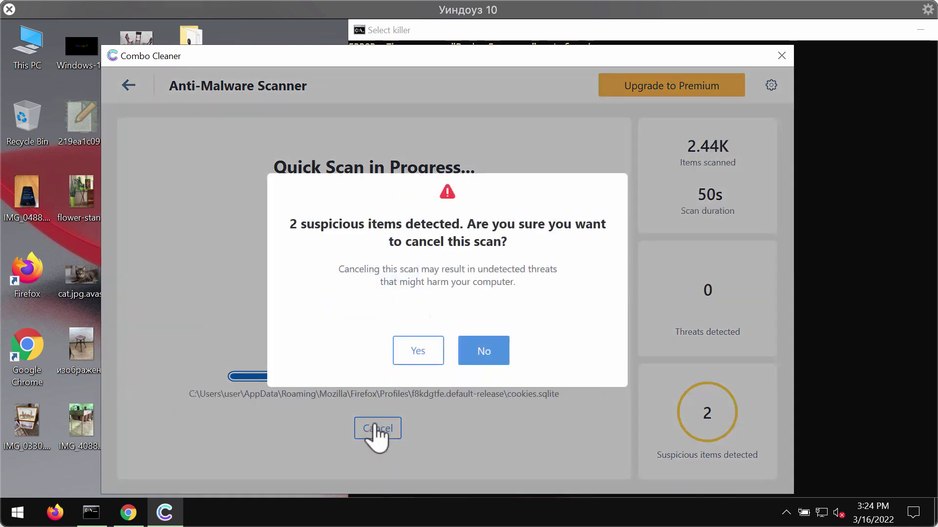
left_click(415, 351)
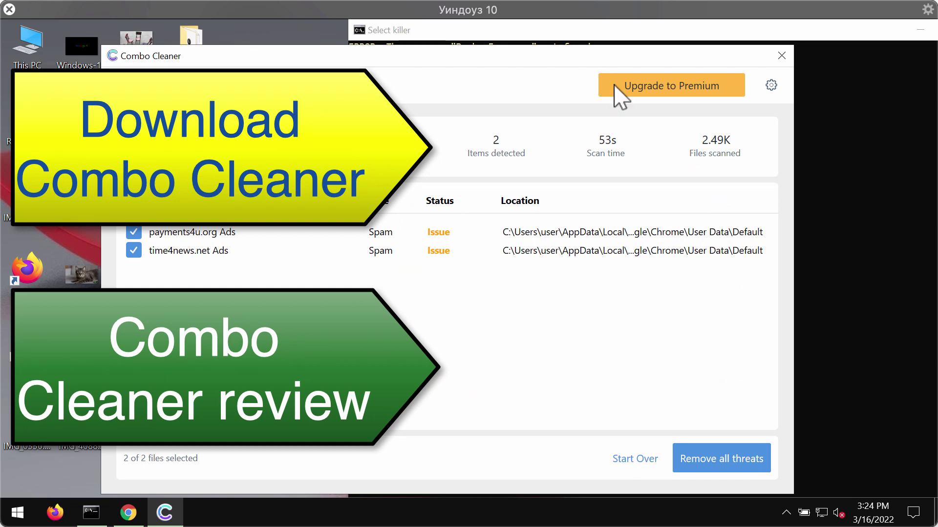
Open the Upgrade to Premium offer from the scan results
left_click(673, 91)
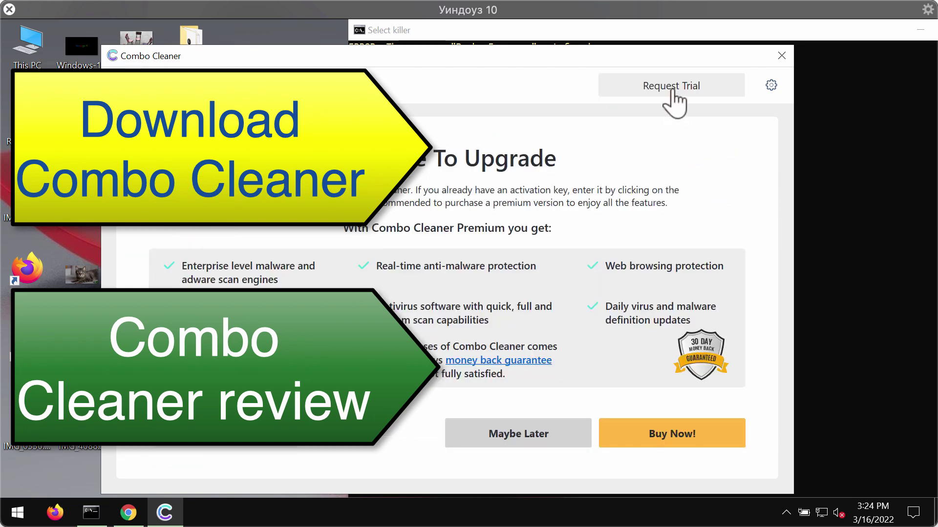